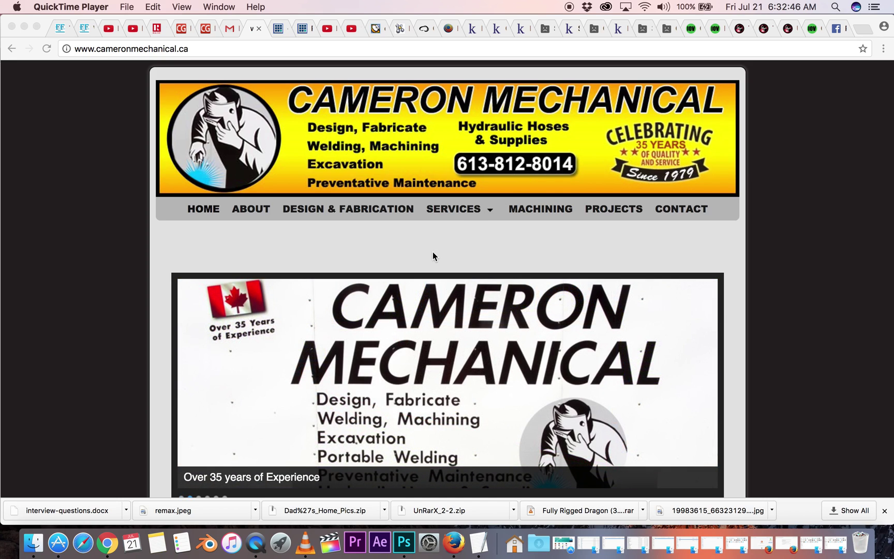
- Append /wp-admin to the site's address to reach the WordPress login page
{"action": "scroll", "coordinate": [433, 255], "scroll_direction": "down", "scroll_amount": 5}
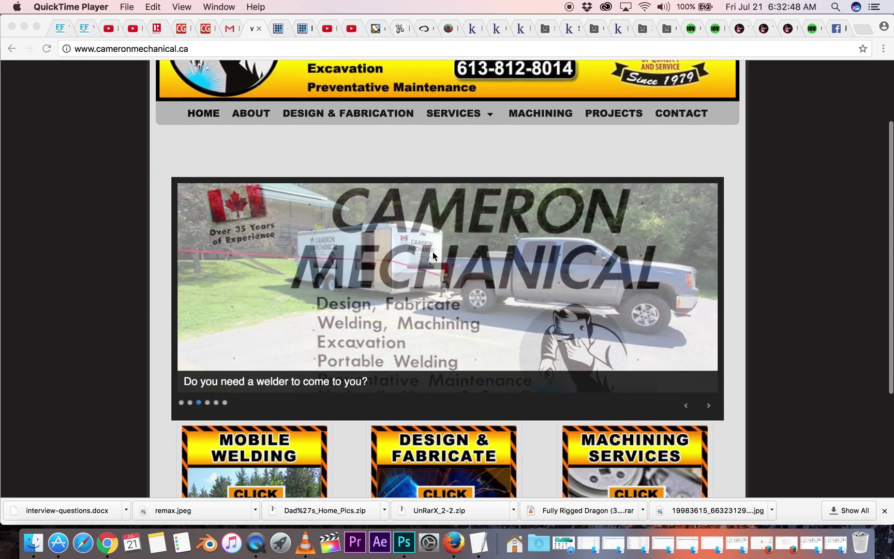
{"action": "scroll", "coordinate": [433, 255], "scroll_direction": "up", "scroll_amount": 5}
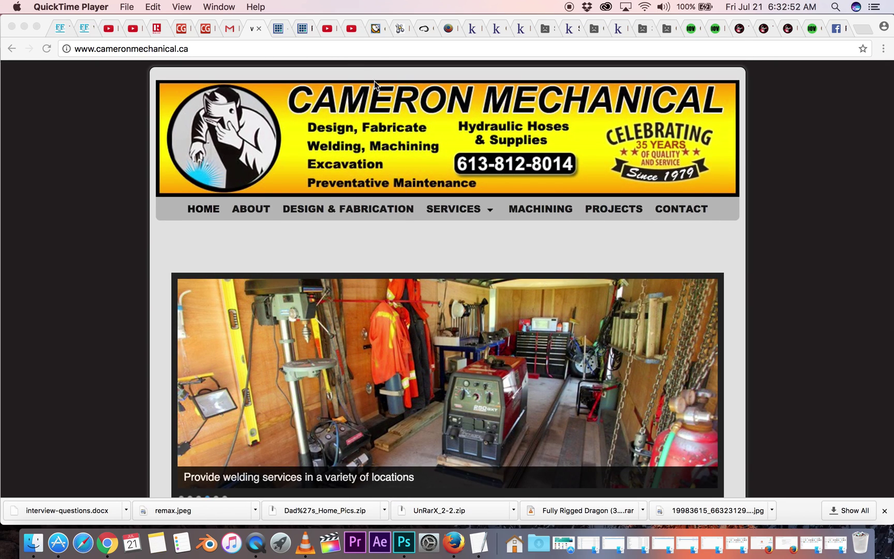
{"action": "left_click", "coordinate": [316, 52]}
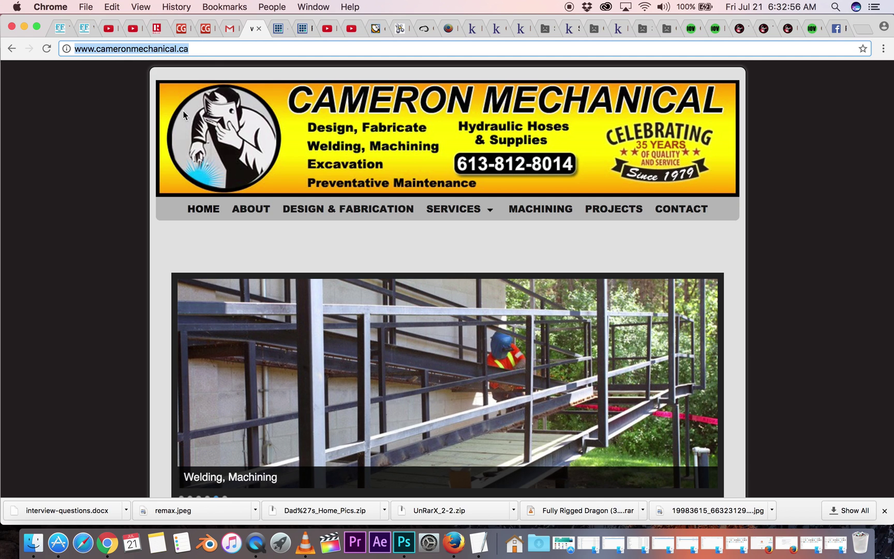
{"action": "left_click", "coordinate": [245, 47]}
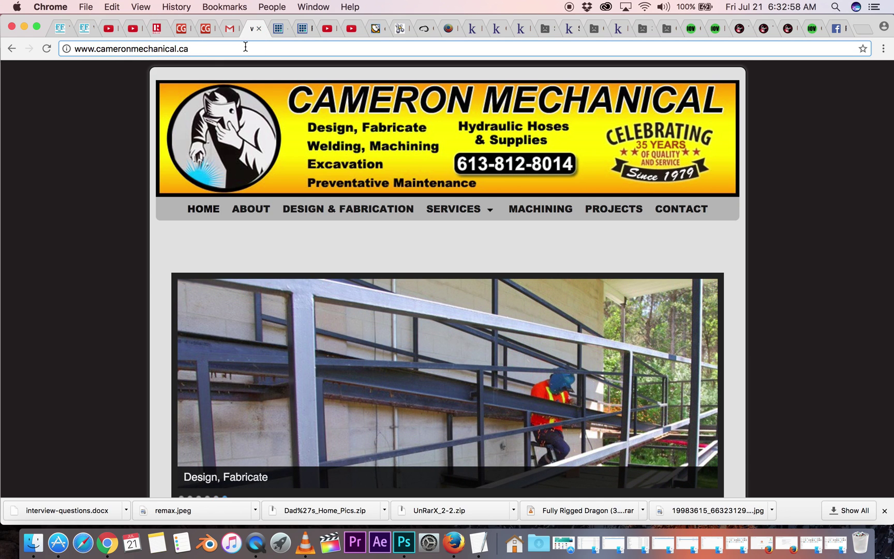
{"action": "type", "text": "/wp"}
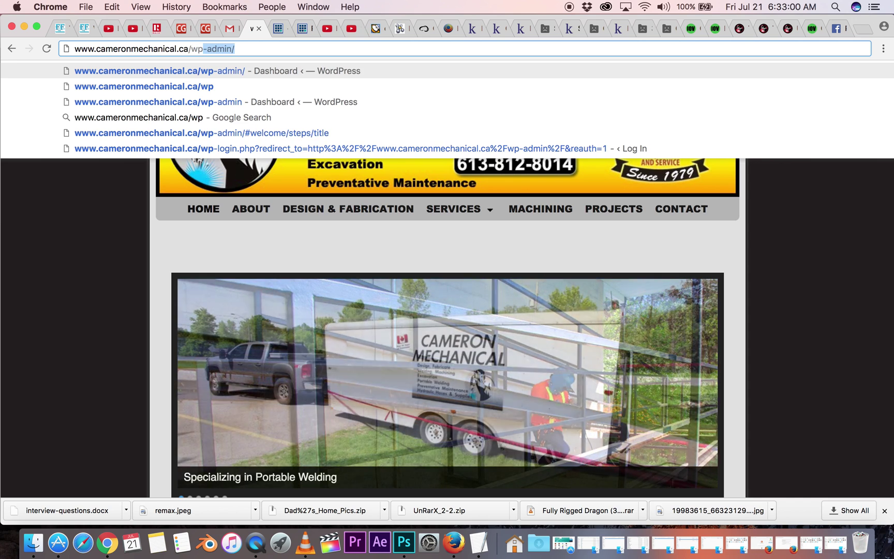
{"action": "type", "text": "-admin"}
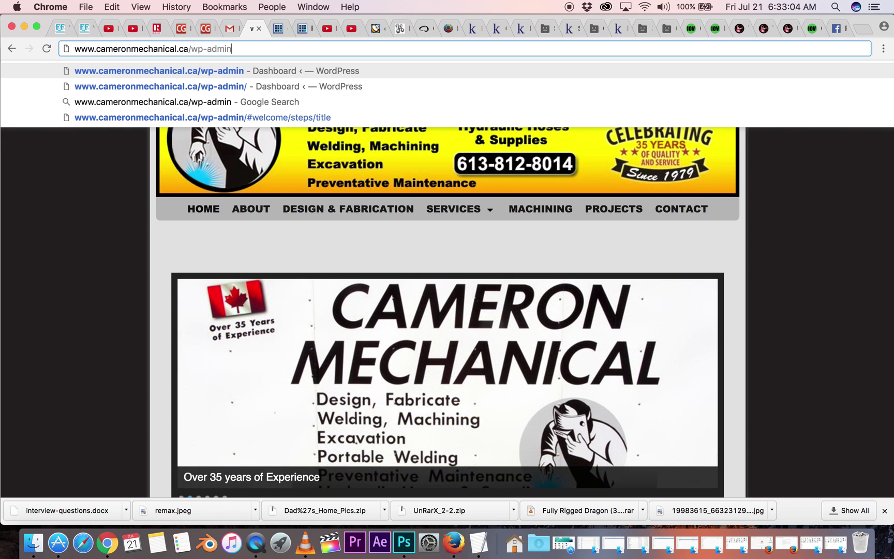
{"action": "key", "text": "Return"}
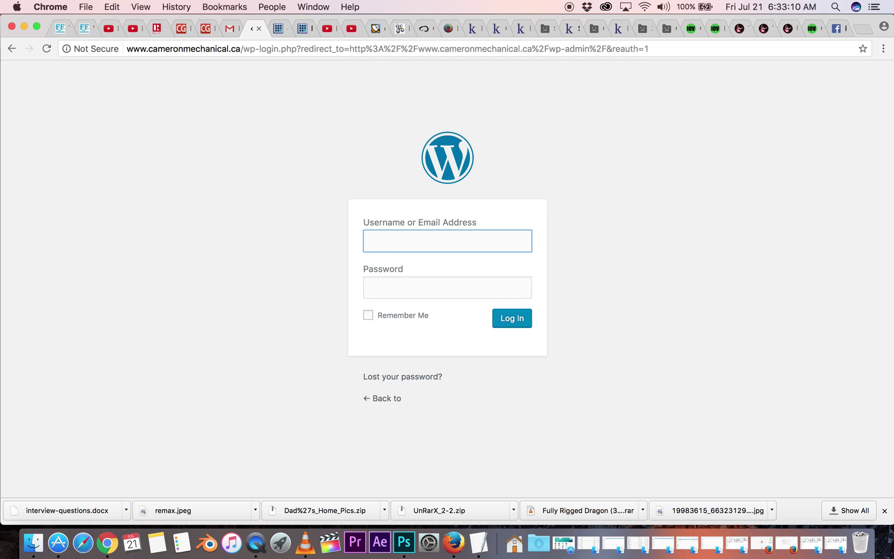
- Log in to WordPress with the admin account's username and password
{"action": "type", "text": "admin"}
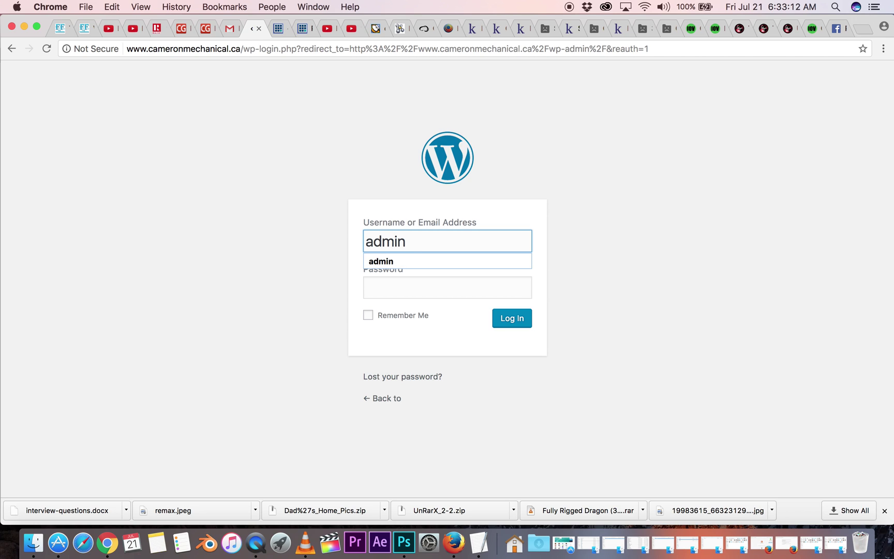
{"action": "left_click", "coordinate": [504, 135]}
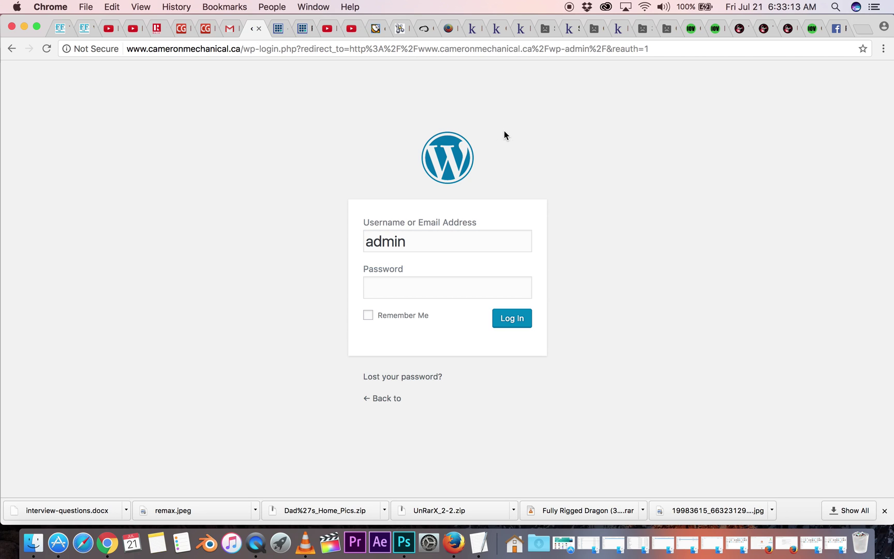
{"action": "left_click", "coordinate": [452, 290]}
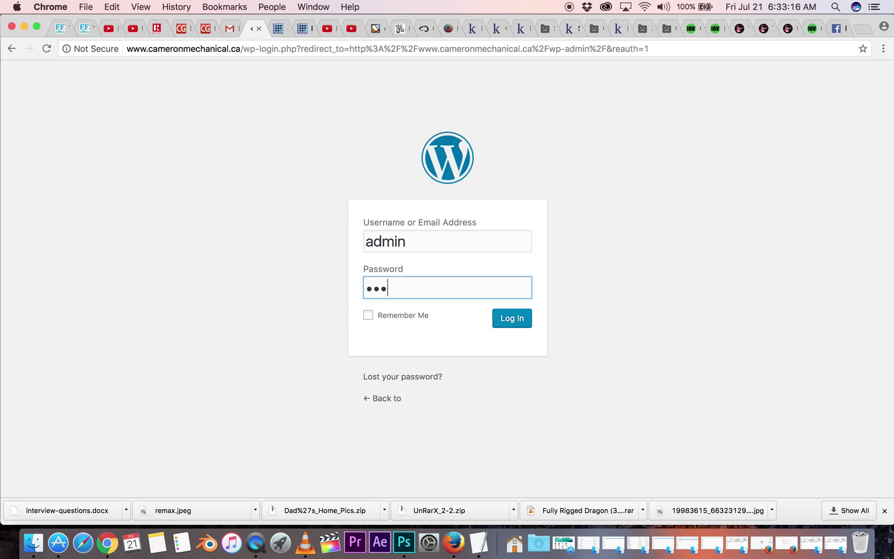
{"action": "type", "text": "••••••••••"}
{"action": "left_click", "coordinate": [513, 319]}
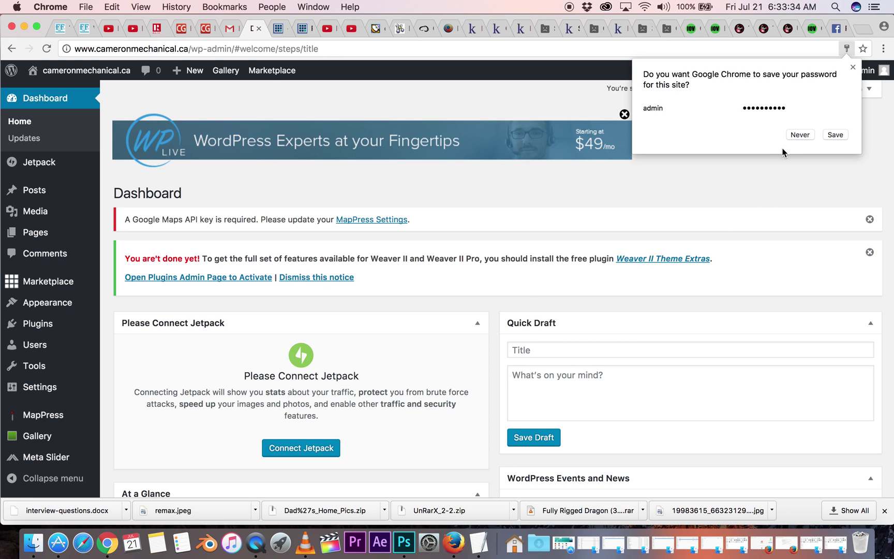
- Decline Chrome's offer to save the password and go to Pages > All Pages
{"action": "left_click", "coordinate": [796, 136]}
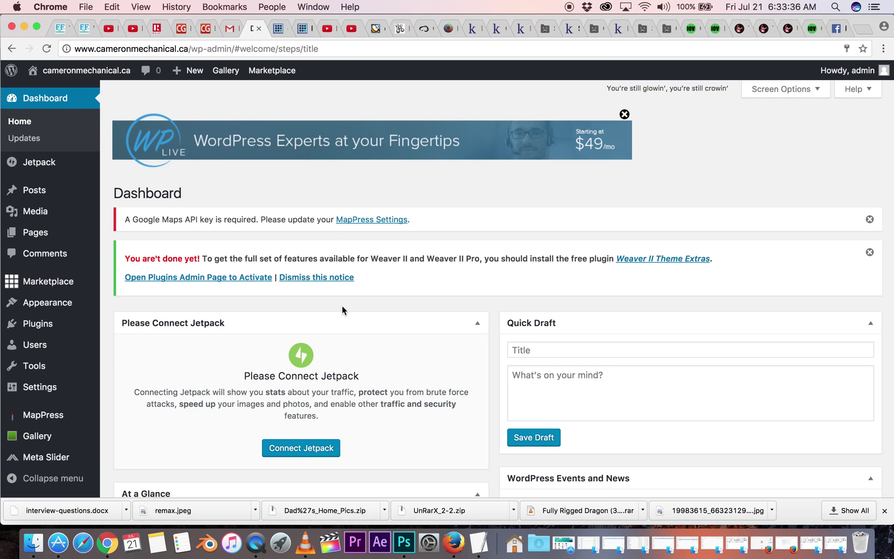
{"action": "scroll", "coordinate": [244, 356], "scroll_direction": "down", "scroll_amount": 3}
{"action": "scroll", "coordinate": [243, 355], "scroll_direction": "up", "scroll_amount": 3}
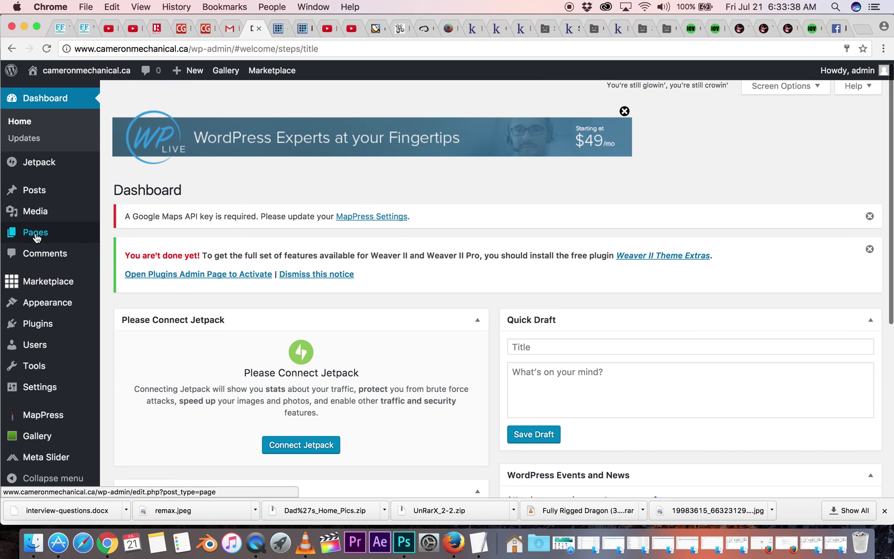
{"action": "mouse_move", "coordinate": [35, 241]}
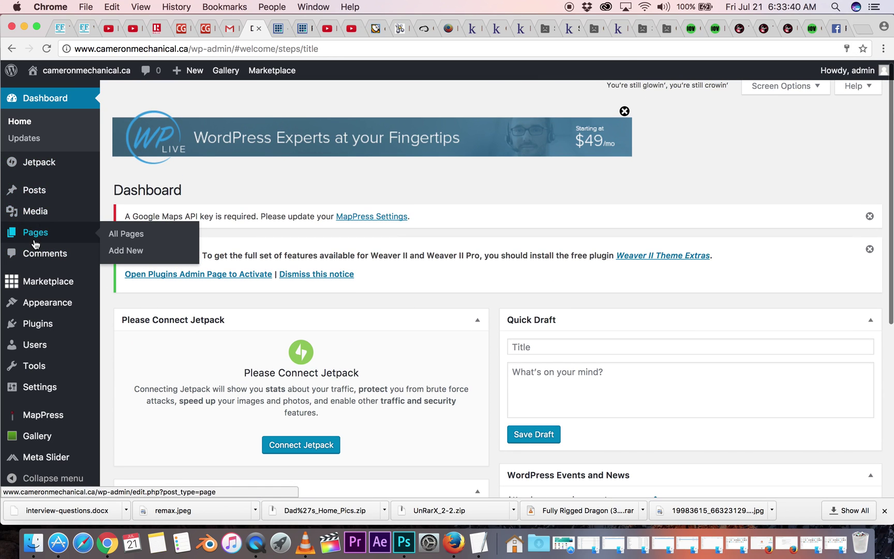
{"action": "left_click", "coordinate": [35, 232]}
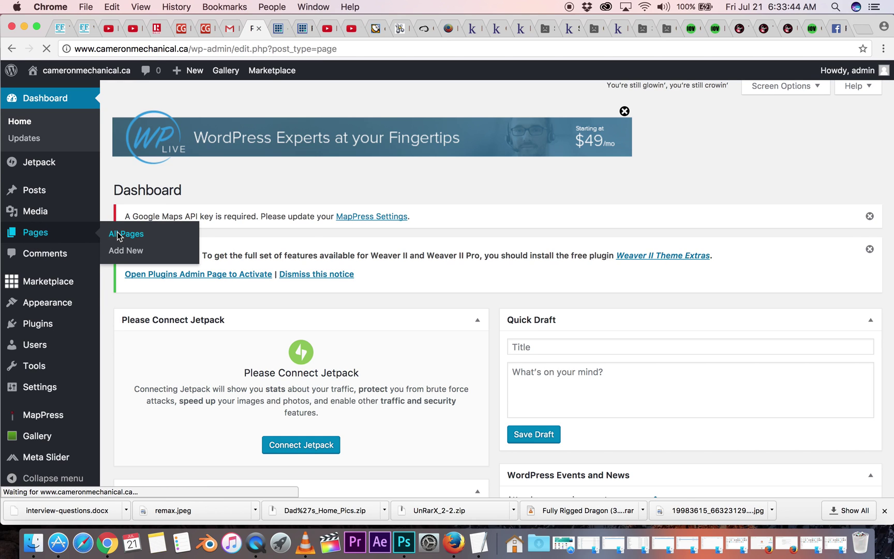
- Scroll through the 20-page list and open the PROJECTS page for editing
{"action": "scroll", "coordinate": [510, 328], "scroll_direction": "down", "scroll_amount": 8}
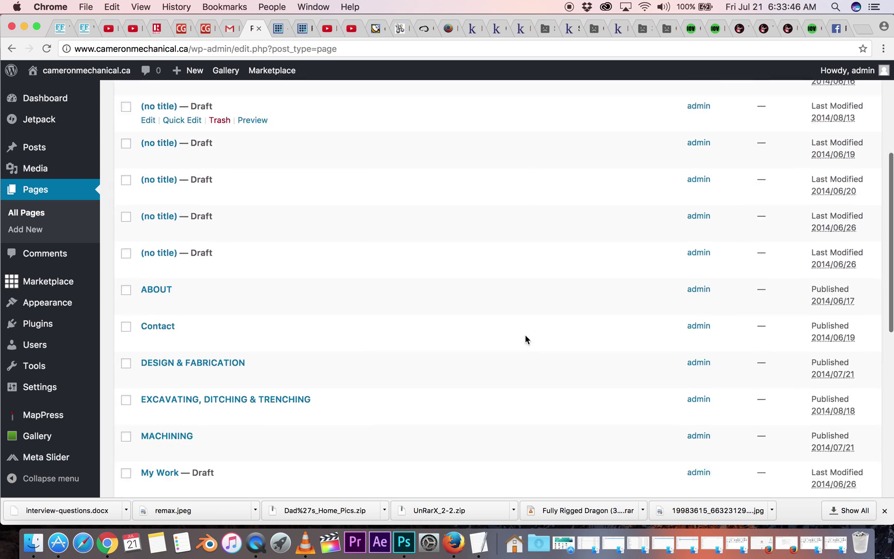
{"action": "scroll", "coordinate": [525, 335], "scroll_direction": "down", "scroll_amount": 6}
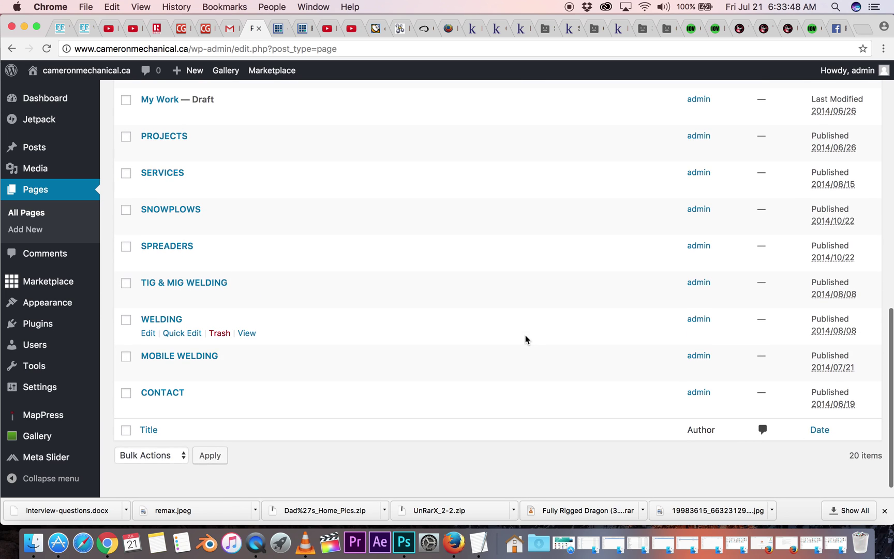
{"action": "scroll", "coordinate": [525, 335], "scroll_direction": "up", "scroll_amount": 2}
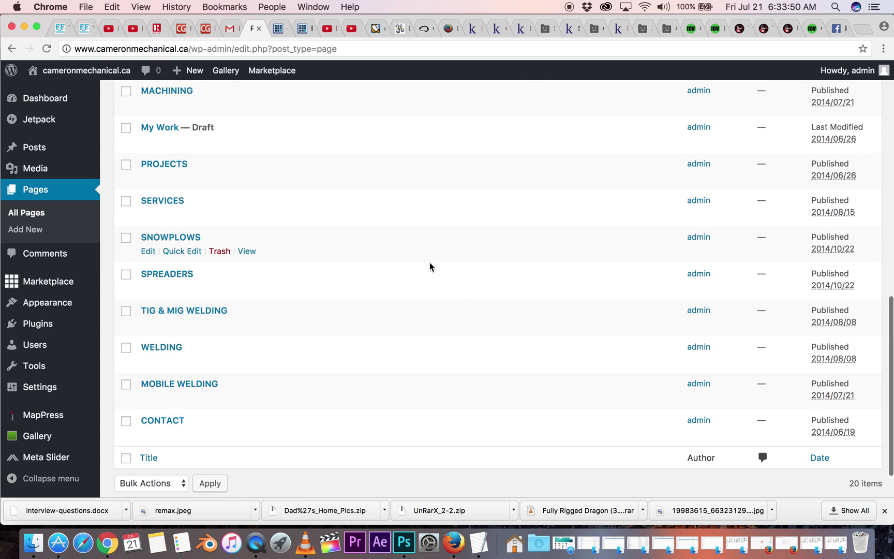
{"action": "scroll", "coordinate": [429, 264], "scroll_direction": "up", "scroll_amount": 5}
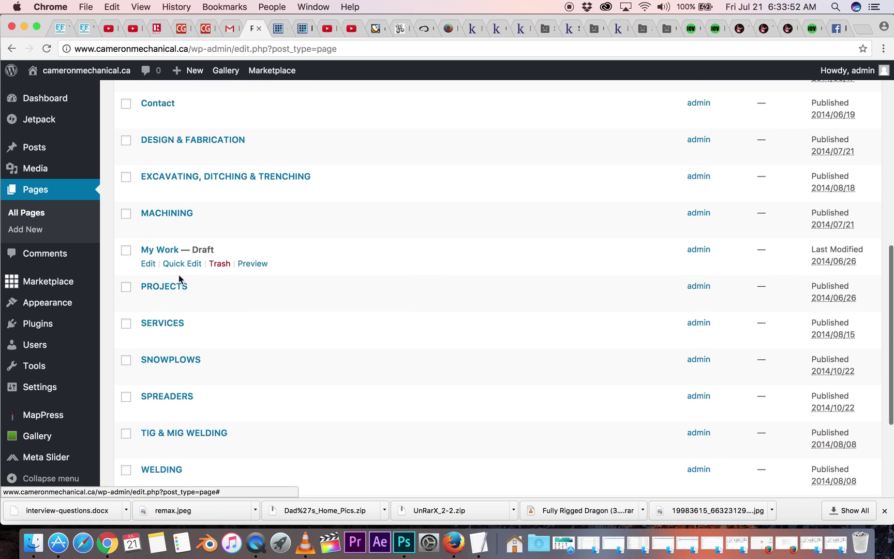
{"action": "left_click", "coordinate": [167, 289]}
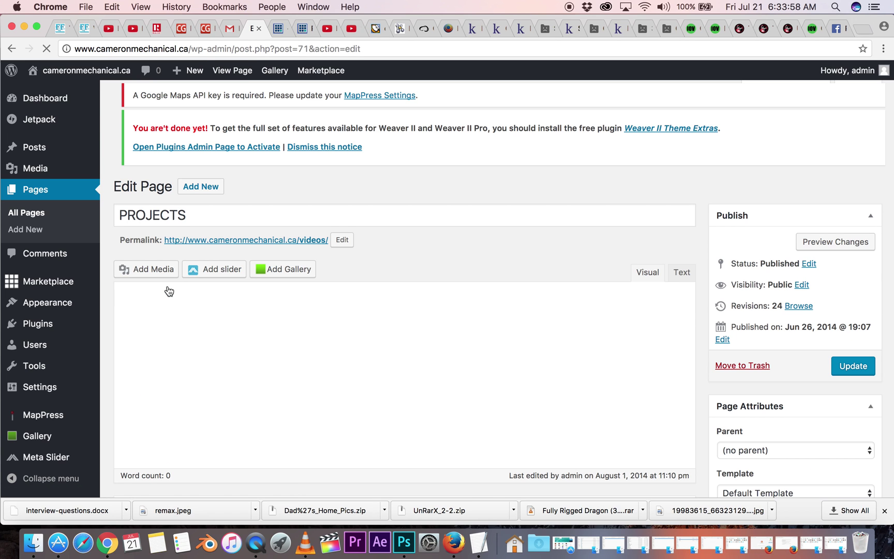
- Inspect the request-a-quote button image and the embedded YouTube video in the PROJECTS editor
{"action": "scroll", "coordinate": [478, 329], "scroll_direction": "down", "scroll_amount": 5}
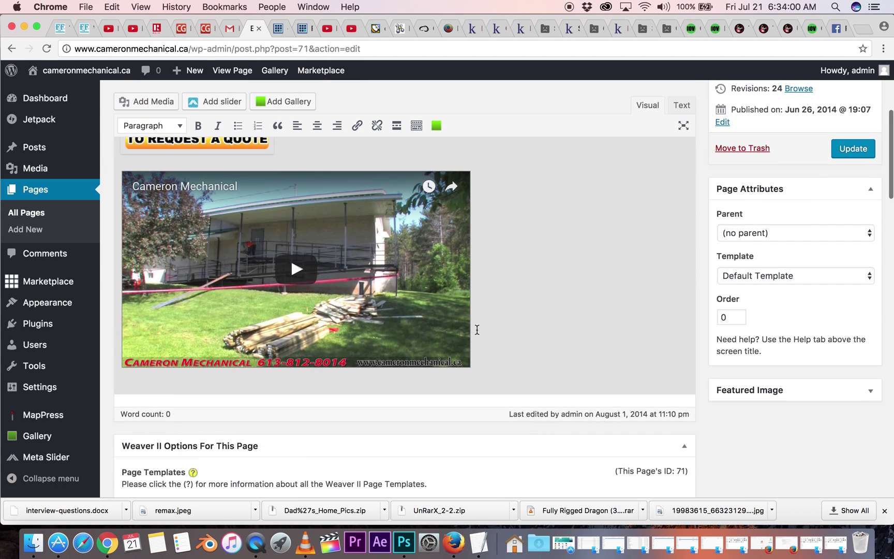
{"action": "scroll", "coordinate": [569, 256], "scroll_direction": "up", "scroll_amount": 5}
{"action": "scroll", "coordinate": [568, 256], "scroll_direction": "down", "scroll_amount": 2}
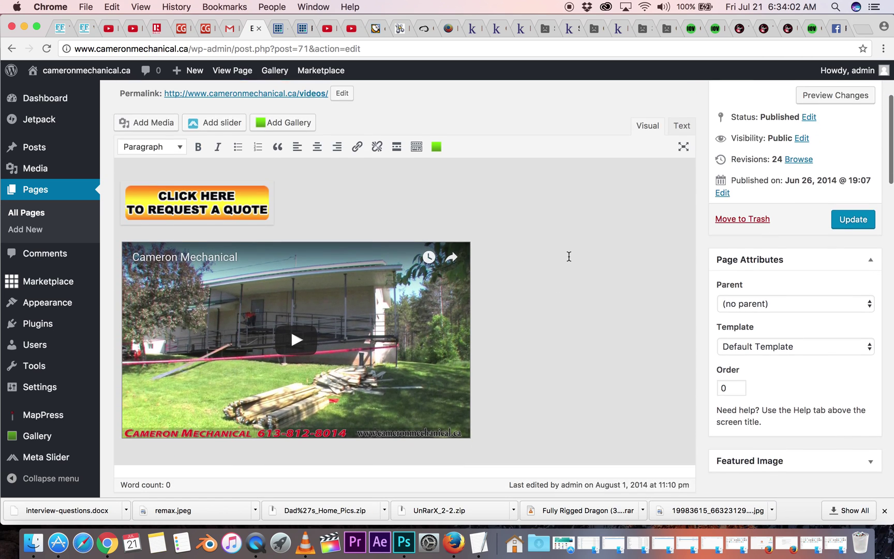
{"action": "scroll", "coordinate": [569, 257], "scroll_direction": "up", "scroll_amount": 1}
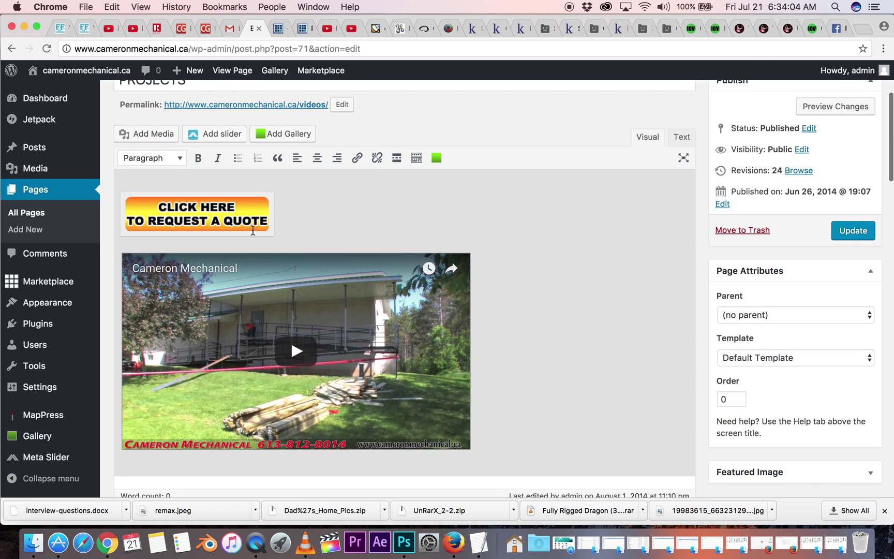
{"action": "left_click", "coordinate": [215, 220]}
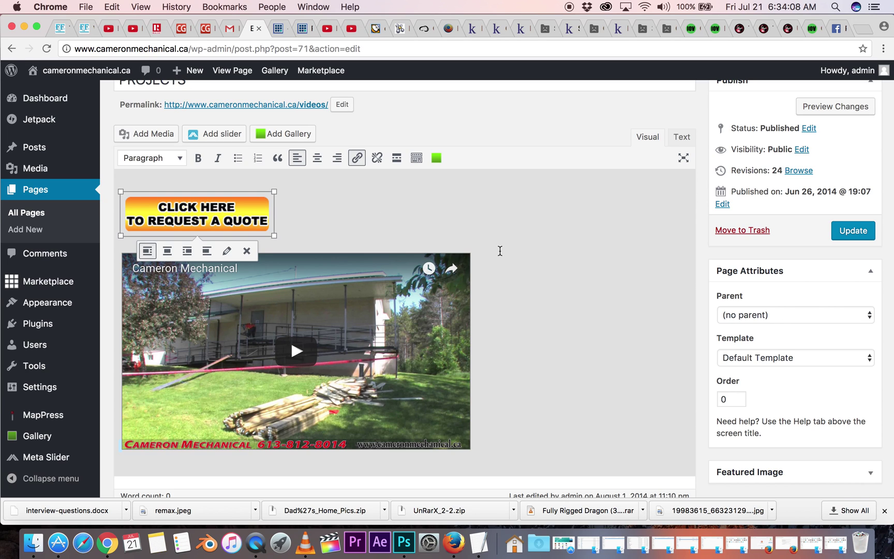
{"action": "left_click", "coordinate": [500, 252]}
{"action": "left_click", "coordinate": [416, 359]}
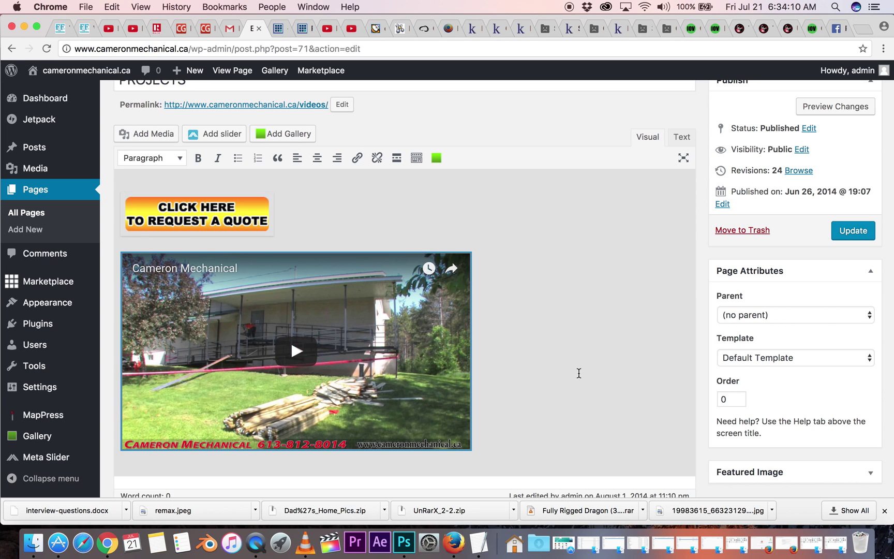
- Switch the PROJECTS content to the Text view to see its raw HTML
{"action": "scroll", "coordinate": [578, 372], "scroll_direction": "down", "scroll_amount": 3}
{"action": "scroll", "coordinate": [578, 373], "scroll_direction": "up", "scroll_amount": 3}
{"action": "scroll", "coordinate": [579, 373], "scroll_direction": "up", "scroll_amount": 2}
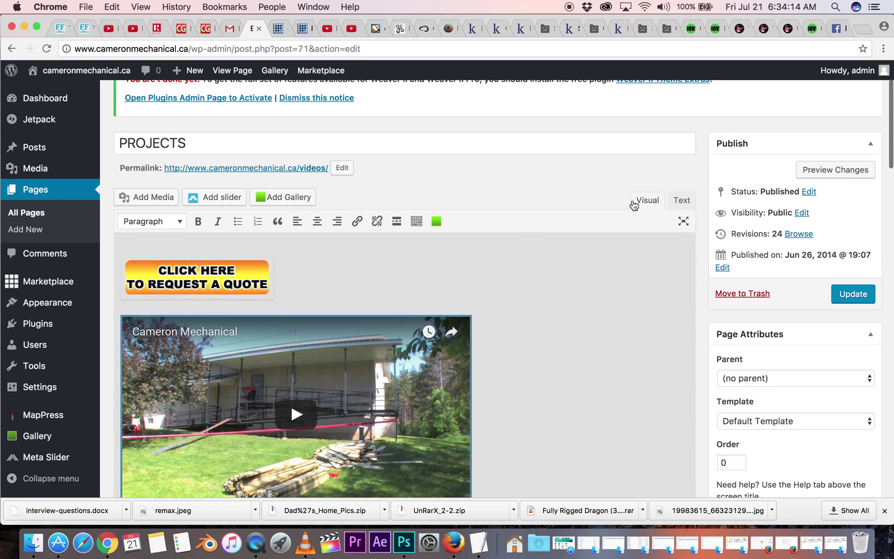
{"action": "left_click", "coordinate": [682, 202]}
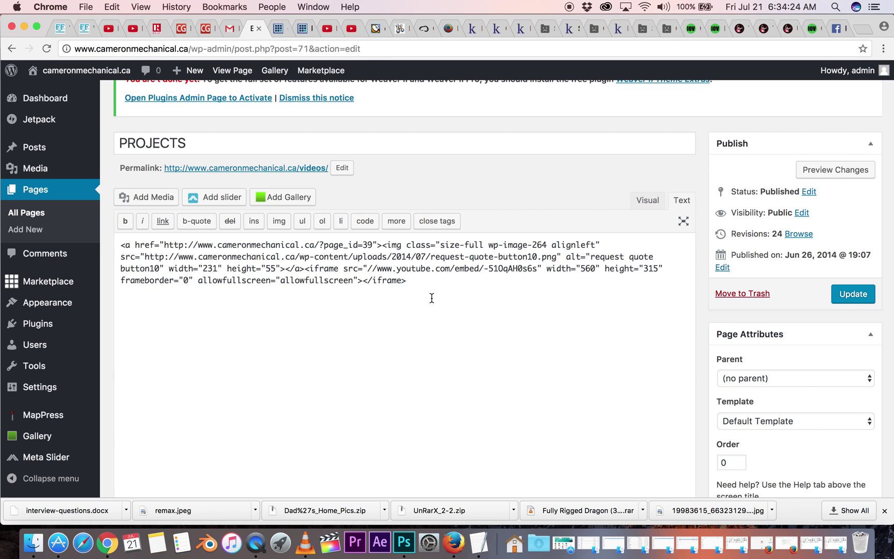
- Return the PROJECTS editor to the Visual view, rendering the Cameron Mechanical YouTube video
{"action": "left_click", "coordinate": [647, 200]}
- Add a new paragraph below the video containing a line of random test characters
{"action": "scroll", "coordinate": [564, 343], "scroll_direction": "down", "scroll_amount": 3}
{"action": "left_click", "coordinate": [507, 299]}
{"action": "key", "text": "Return"}
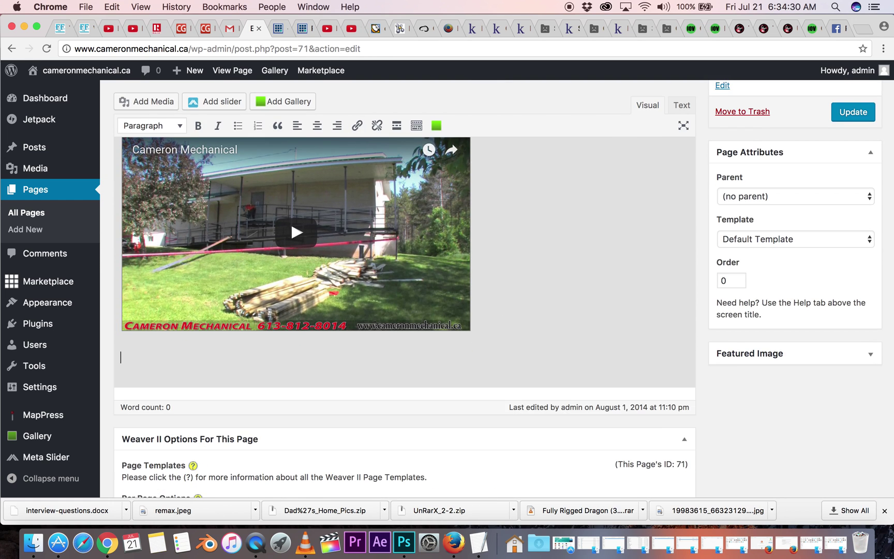
{"action": "type", "text": "kdjsflaksjdf;lkajsdflkajsdfl;ka"}
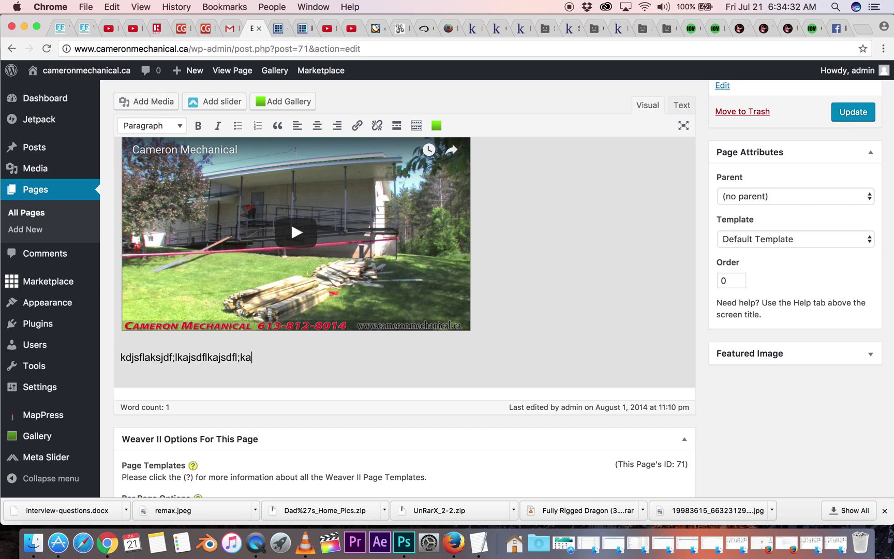
{"action": "type", "text": "jsdflkasjdflkasjdfks"}
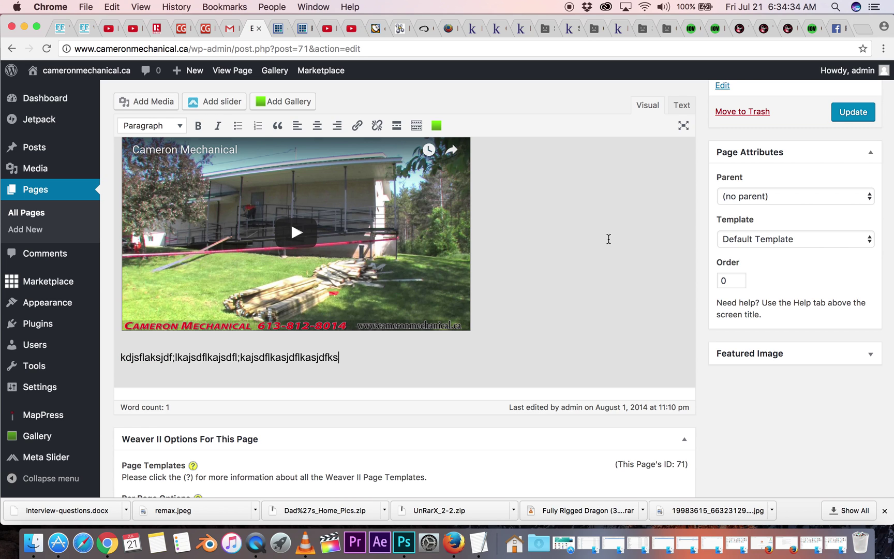
- Go to View Page, prompting Chrome's unsaved-changes warning
{"action": "scroll", "coordinate": [608, 239], "scroll_direction": "up", "scroll_amount": 5}
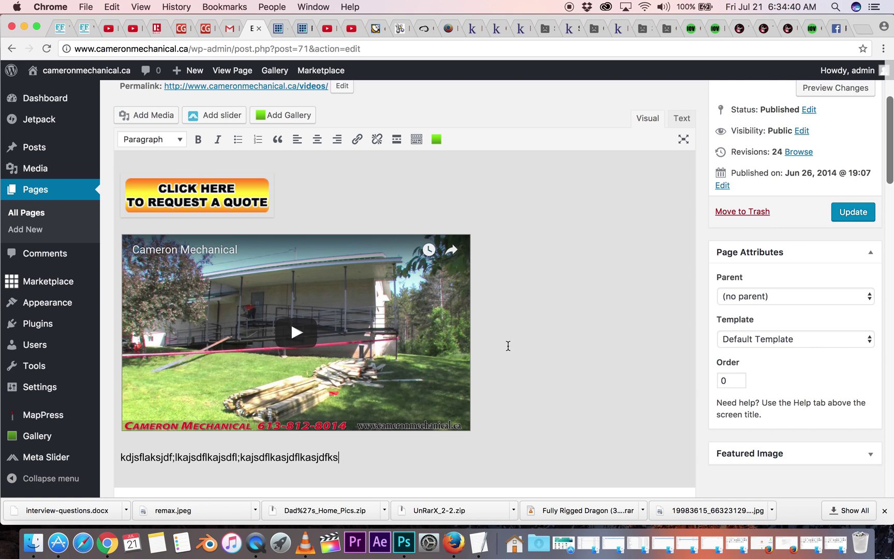
{"action": "scroll", "coordinate": [556, 280], "scroll_direction": "up", "scroll_amount": 5}
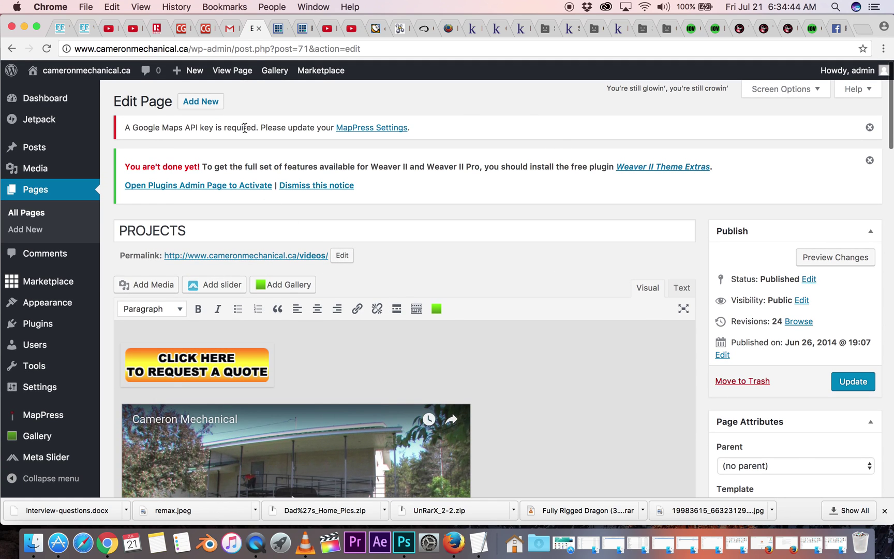
{"action": "left_click", "coordinate": [226, 72]}
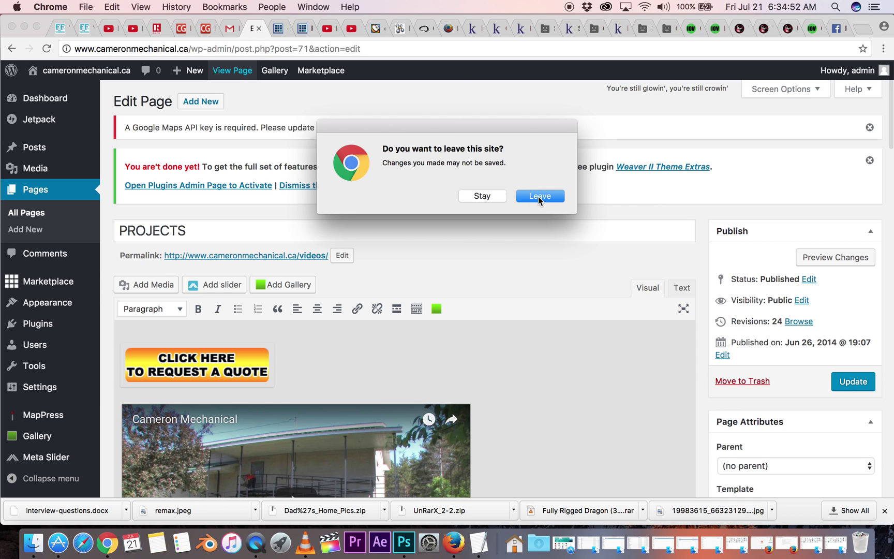
- Discard the unsaved test text and scroll the live PROJECTS page
{"action": "left_click", "coordinate": [539, 197]}
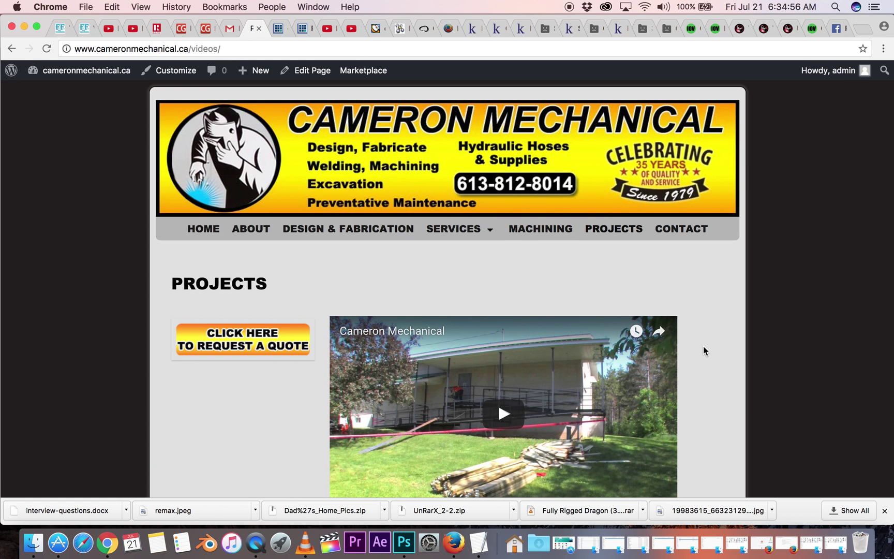
{"action": "scroll", "coordinate": [703, 347], "scroll_direction": "down", "scroll_amount": 3}
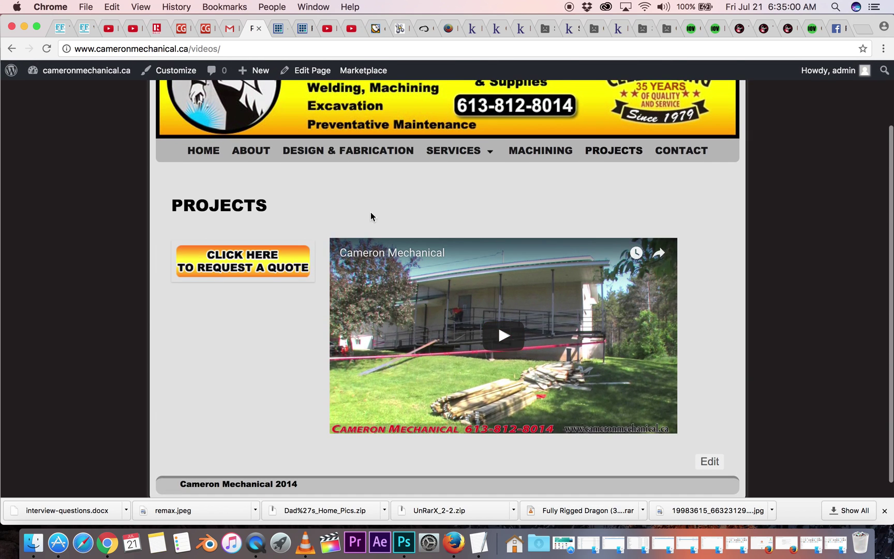
- Follow the quote image to the live CONTACT page, dismiss the MapPress alert, and open its editor
{"action": "left_click", "coordinate": [247, 268]}
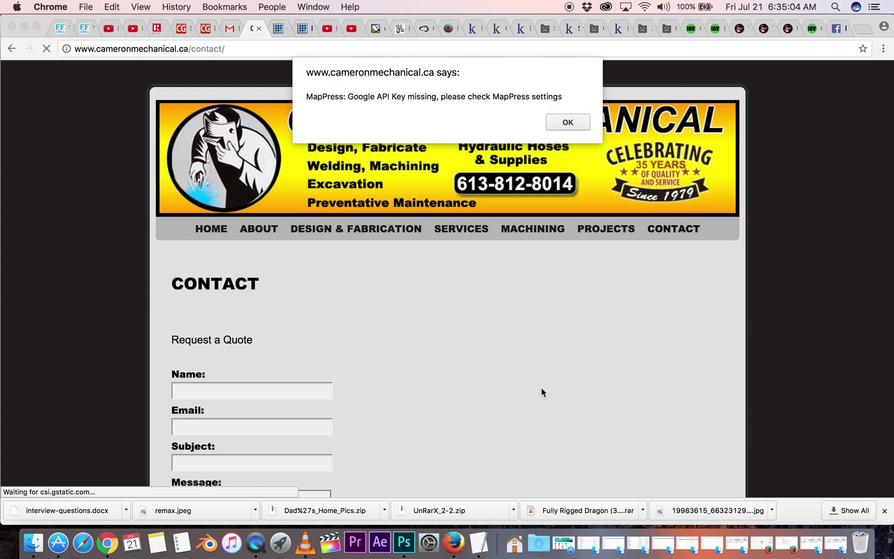
{"action": "left_click", "coordinate": [567, 123]}
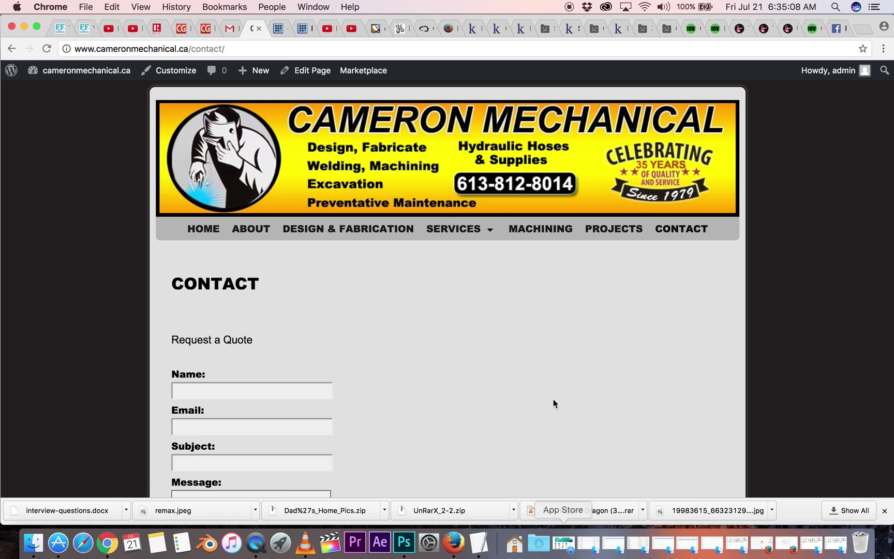
{"action": "scroll", "coordinate": [550, 390], "scroll_direction": "down", "scroll_amount": 10}
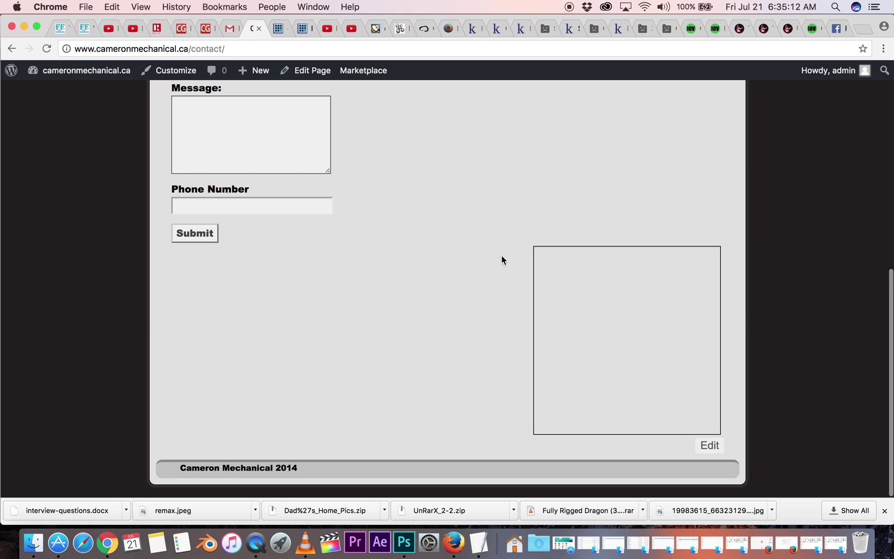
{"action": "scroll", "coordinate": [476, 203], "scroll_direction": "up", "scroll_amount": 3}
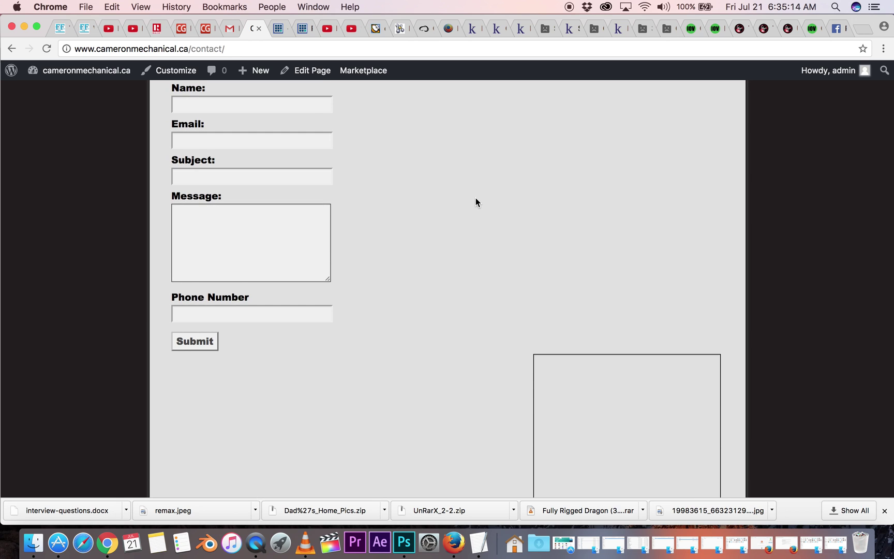
{"action": "scroll", "coordinate": [475, 202], "scroll_direction": "up", "scroll_amount": 3}
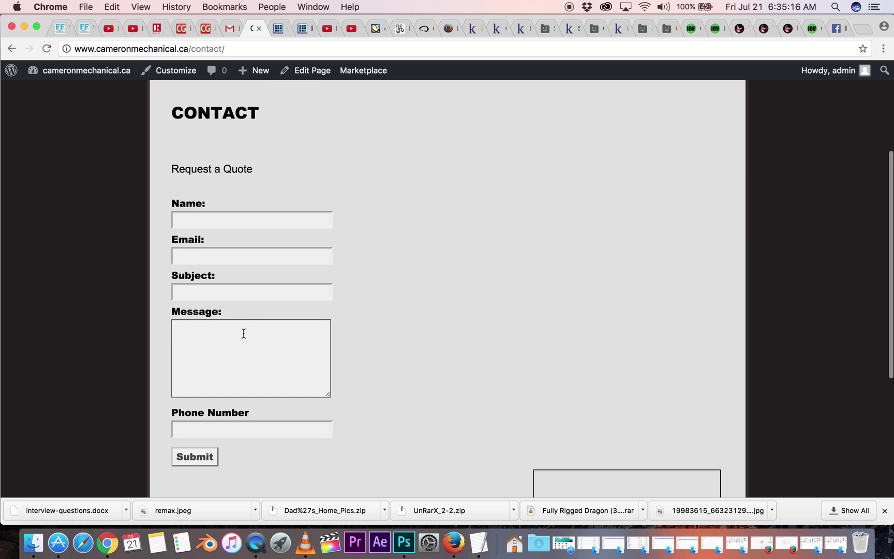
{"action": "scroll", "coordinate": [404, 246], "scroll_direction": "up", "scroll_amount": 2}
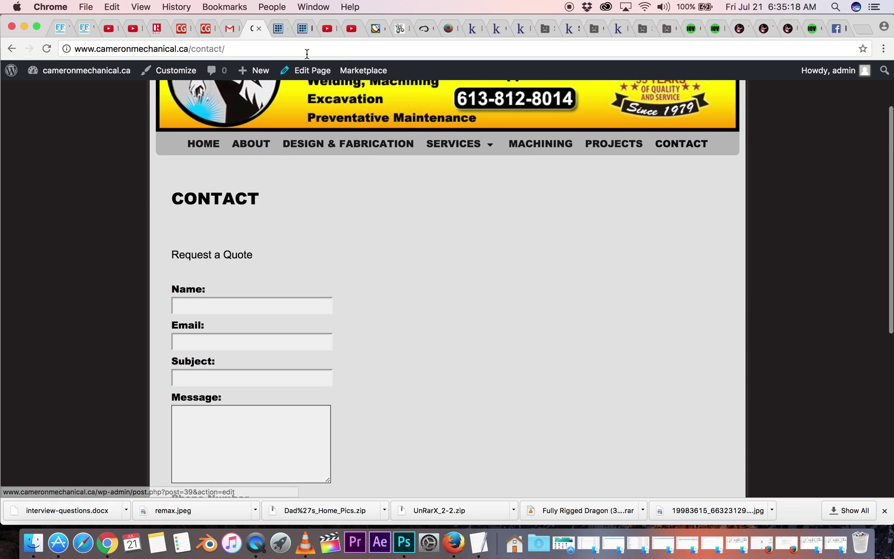
{"action": "left_click", "coordinate": [310, 74]}
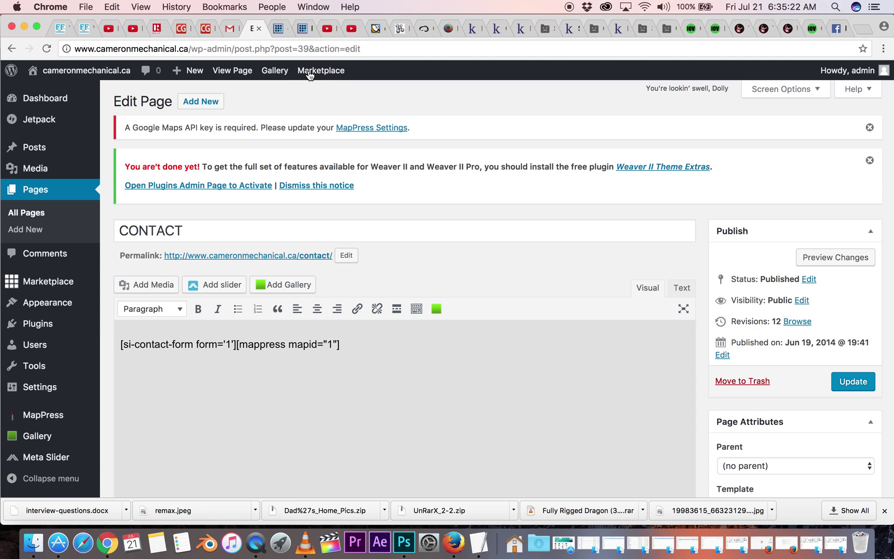
- Review the CONTACT page's [si-contact-form form='1'] and [mappress mapid="1"] shortcodes and Maps API key notice
{"action": "scroll", "coordinate": [448, 201], "scroll_direction": "down", "scroll_amount": 3}
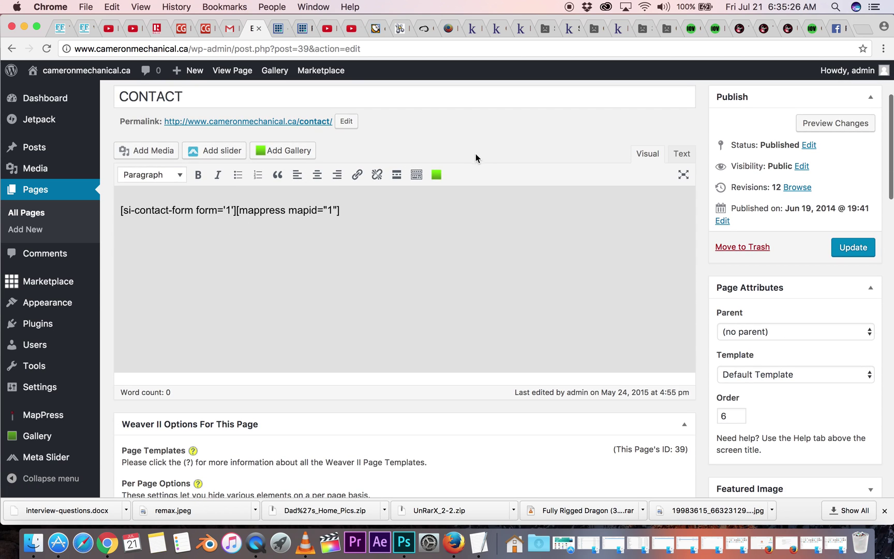
{"action": "mouse_move", "coordinate": [43, 385]}
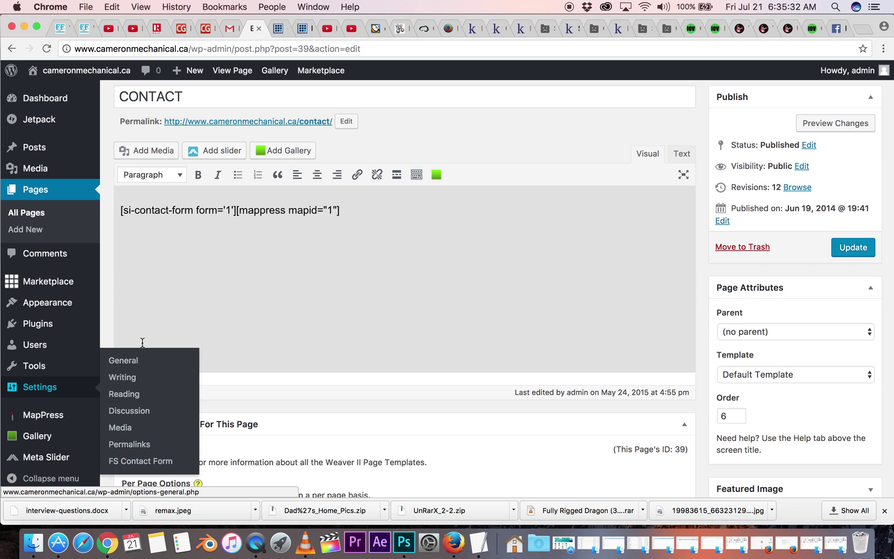
{"action": "scroll", "coordinate": [50, 212], "scroll_direction": "up", "scroll_amount": 2}
{"action": "scroll", "coordinate": [49, 211], "scroll_direction": "up", "scroll_amount": 5}
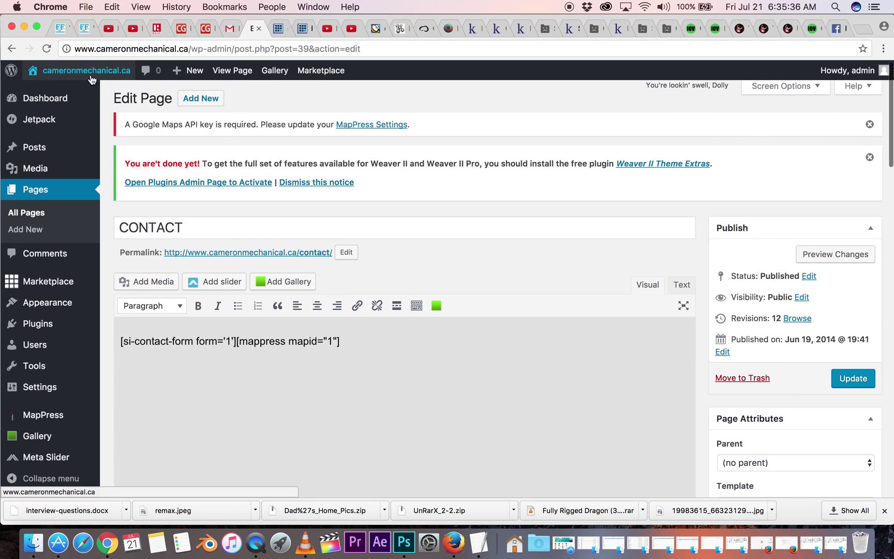
{"action": "mouse_move", "coordinate": [64, 78]}
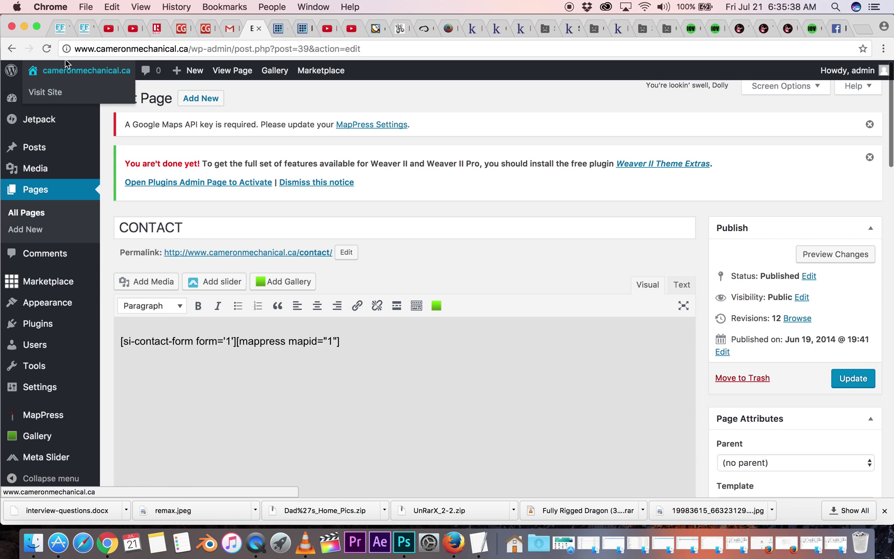
- Visit the live homepage, open the DESIGN & FABRICATION page, then switch to its editor
{"action": "left_click", "coordinate": [49, 96]}
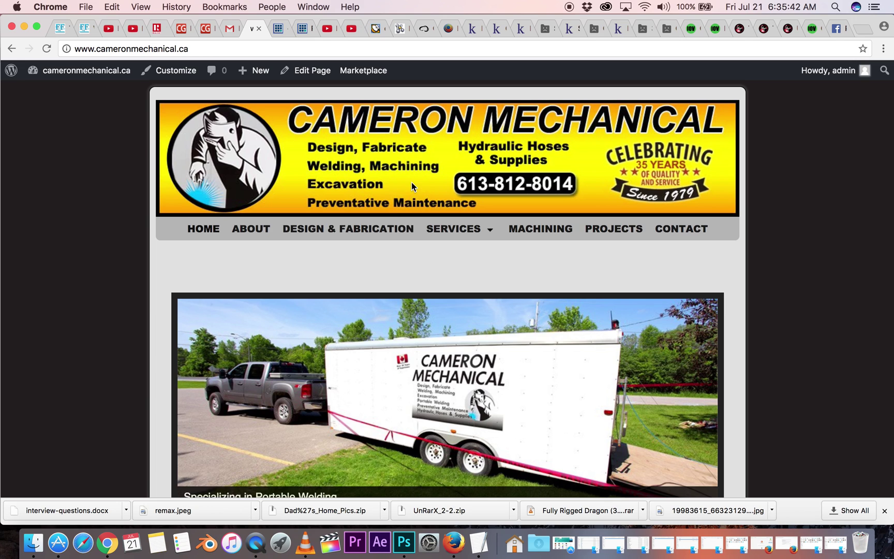
{"action": "left_click", "coordinate": [373, 230]}
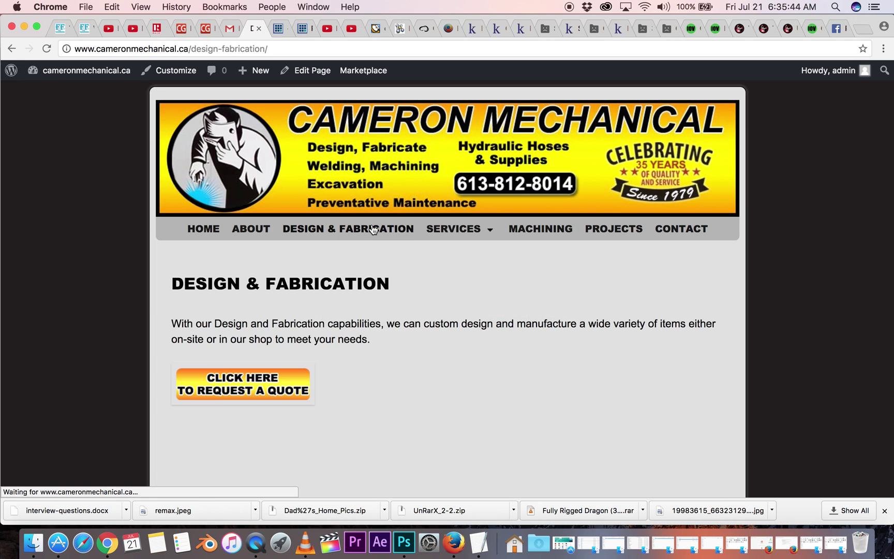
{"action": "left_click", "coordinate": [307, 75]}
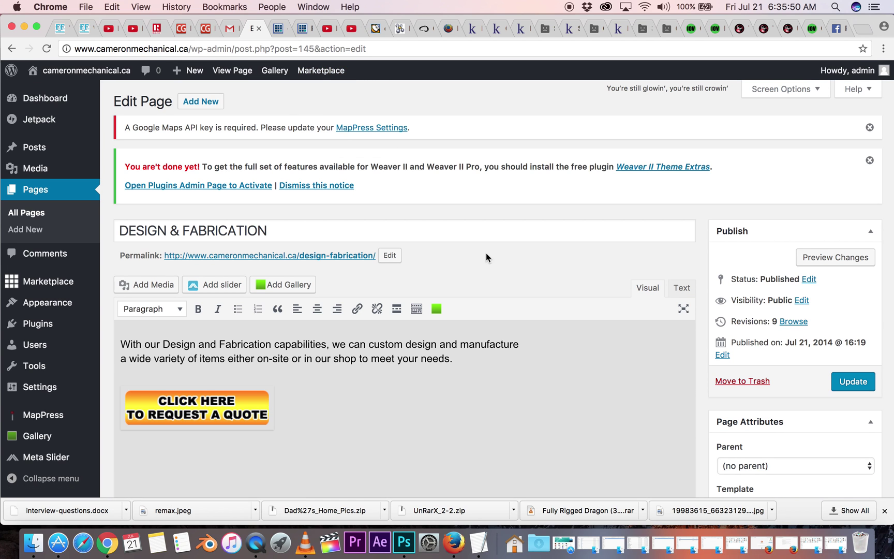
- Scroll the DESIGN & FABRICATION editor down to the Weaver II options and back up
{"action": "scroll", "coordinate": [487, 257], "scroll_direction": "down", "scroll_amount": 3}
{"action": "scroll", "coordinate": [486, 257], "scroll_direction": "down", "scroll_amount": 3}
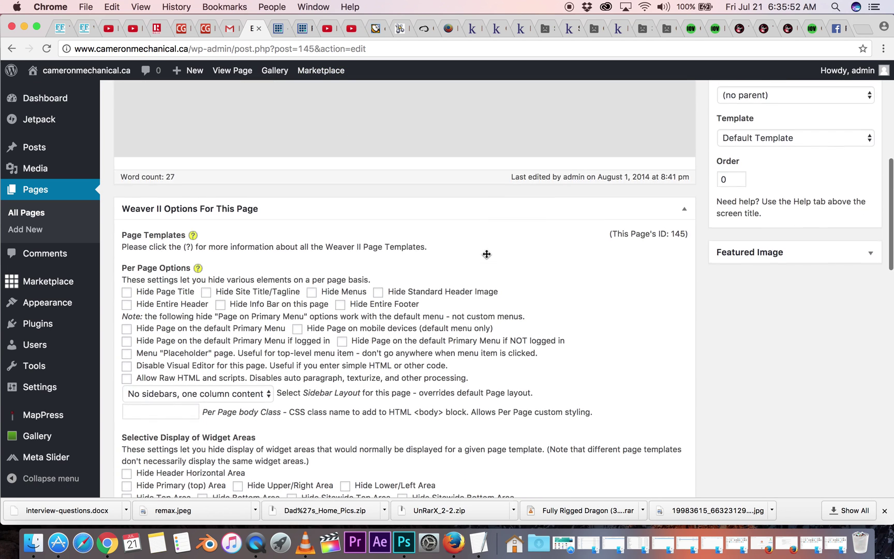
{"action": "scroll", "coordinate": [486, 255], "scroll_direction": "up", "scroll_amount": 3}
{"action": "scroll", "coordinate": [486, 254], "scroll_direction": "up", "scroll_amount": 3}
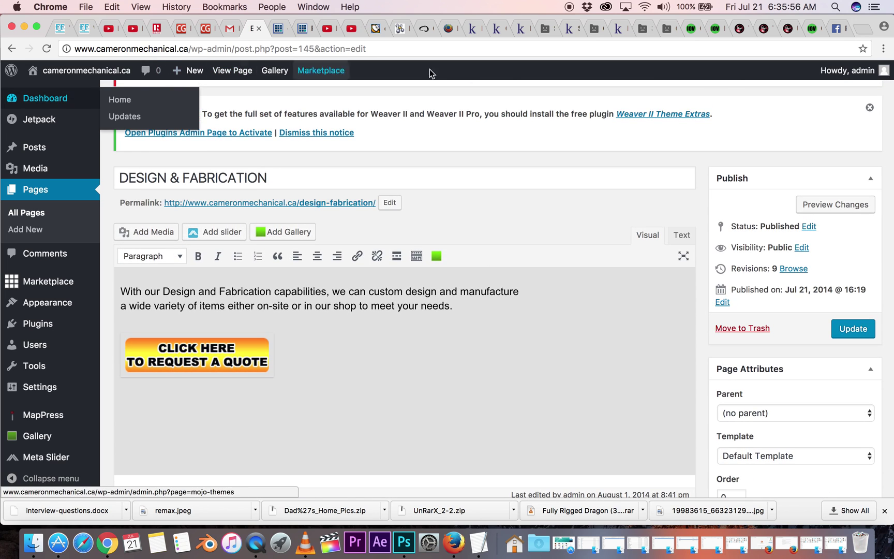
{"action": "mouse_move", "coordinate": [855, 72]}
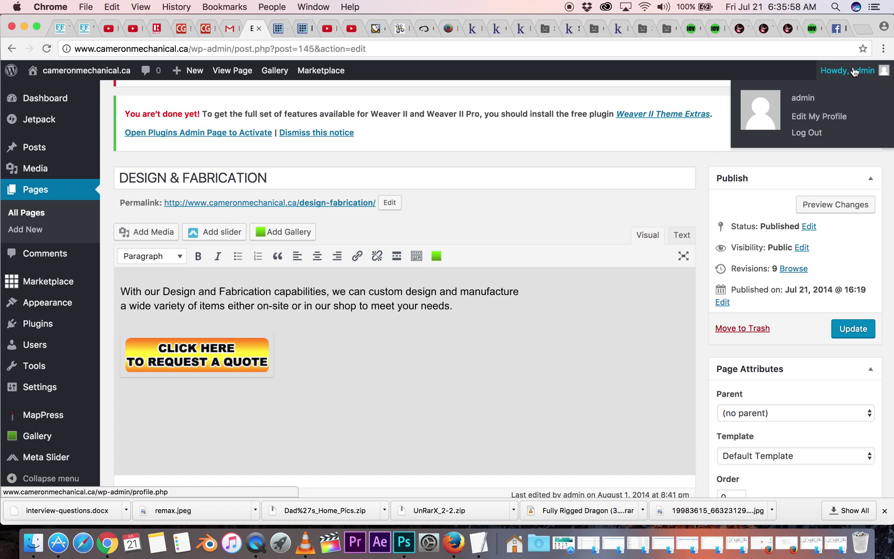
{"action": "mouse_move", "coordinate": [32, 363]}
{"action": "scroll", "coordinate": [33, 362], "scroll_direction": "down", "scroll_amount": 7}
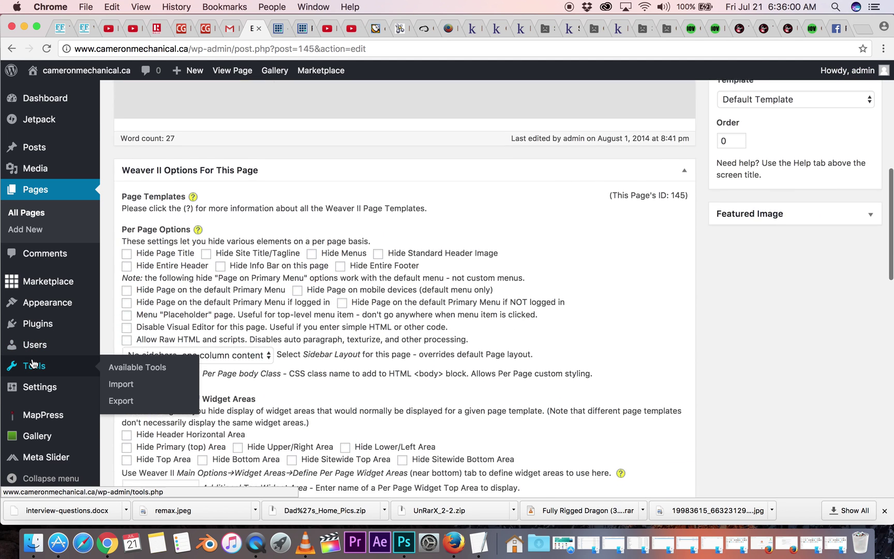
{"action": "mouse_move", "coordinate": [44, 392]}
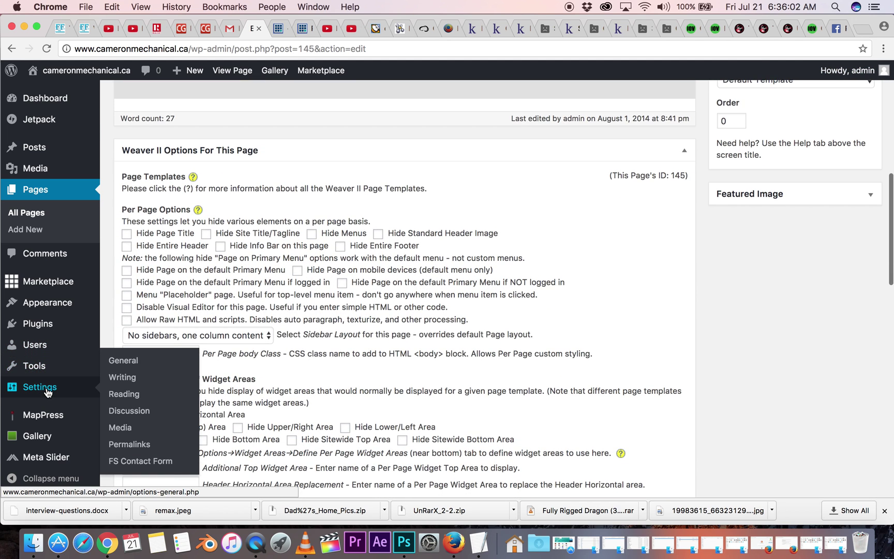
{"action": "scroll", "coordinate": [437, 151], "scroll_direction": "up", "scroll_amount": 5}
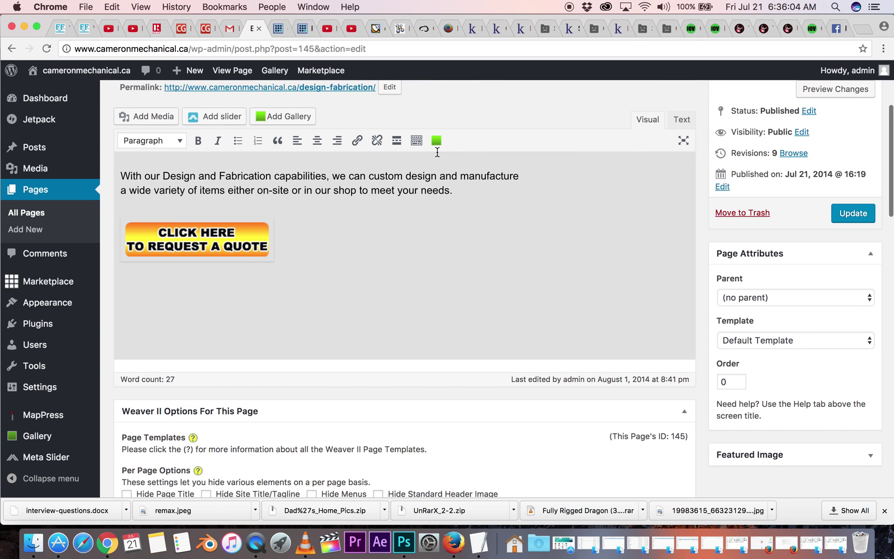
{"action": "scroll", "coordinate": [437, 151], "scroll_direction": "up", "scroll_amount": 3}
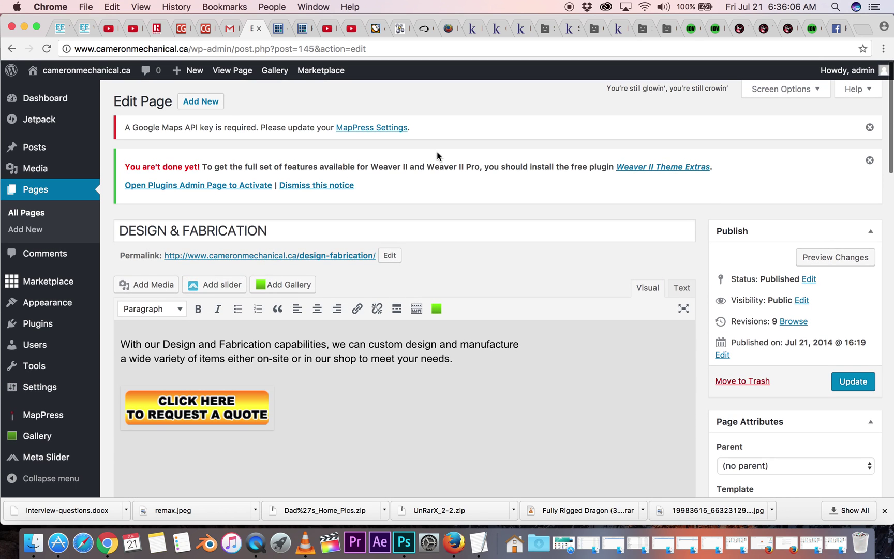